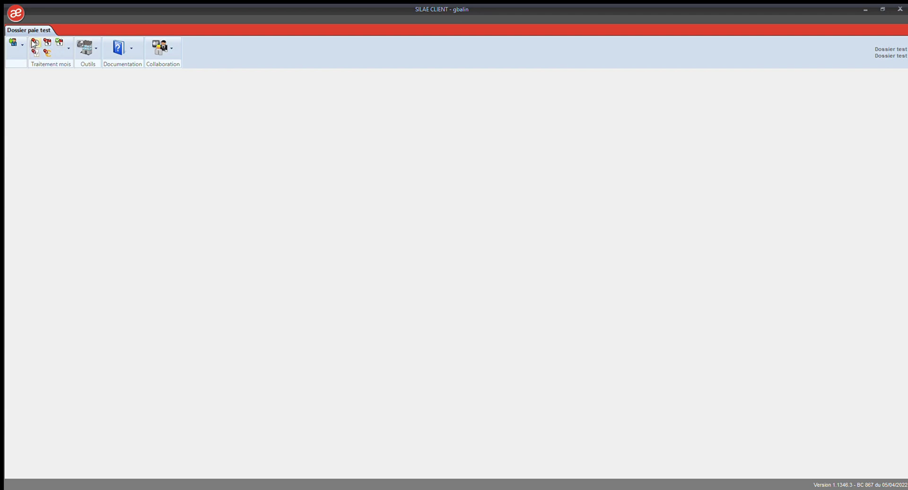
In the February 2022 hours entry, set the second listed employee's HS 25 overtime to 2 hours.
{"action": "left_click", "coordinate": [33, 43]}
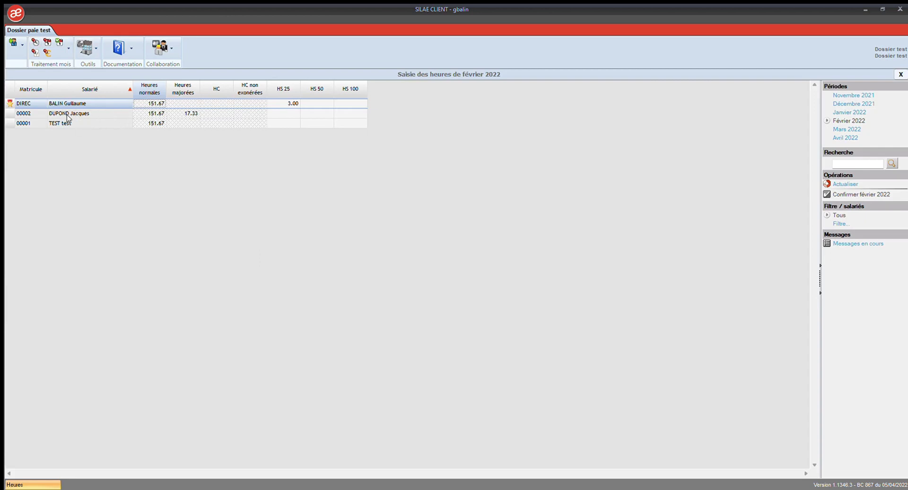
{"action": "left_click", "coordinate": [87, 113]}
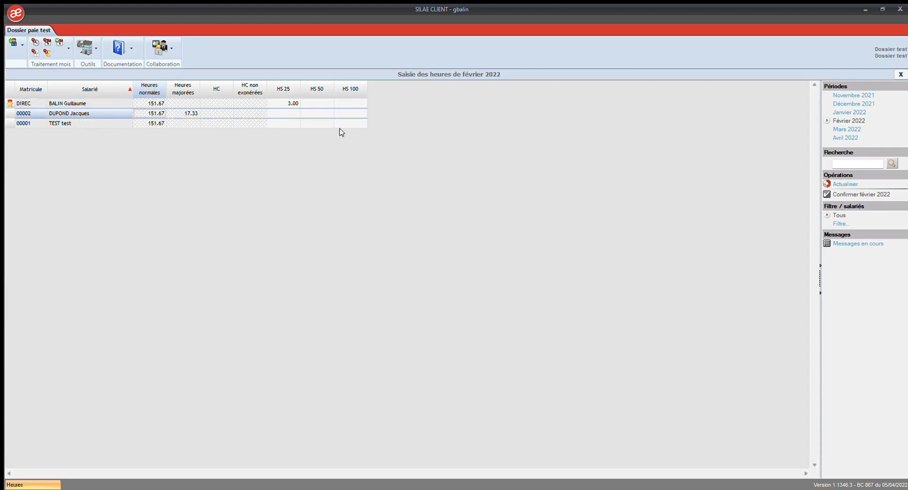
{"action": "left_click", "coordinate": [285, 114]}
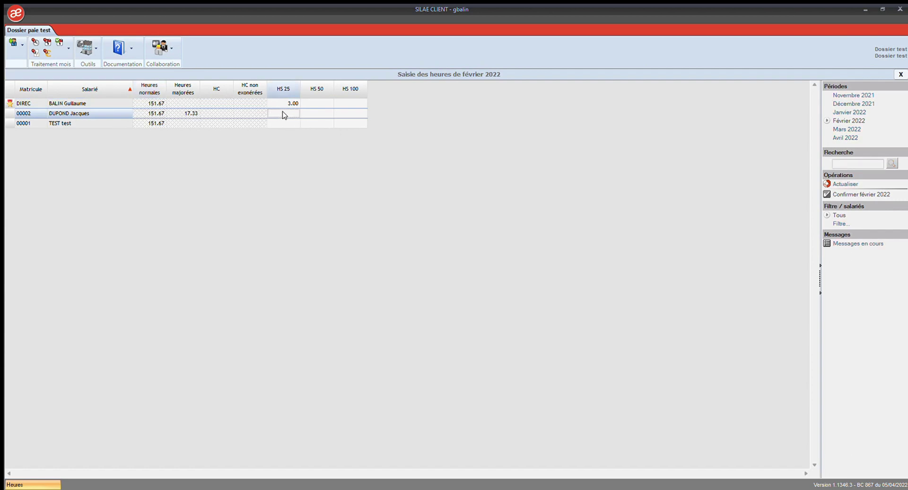
{"action": "type", "text": "2"}
{"action": "key", "text": "Tab"}
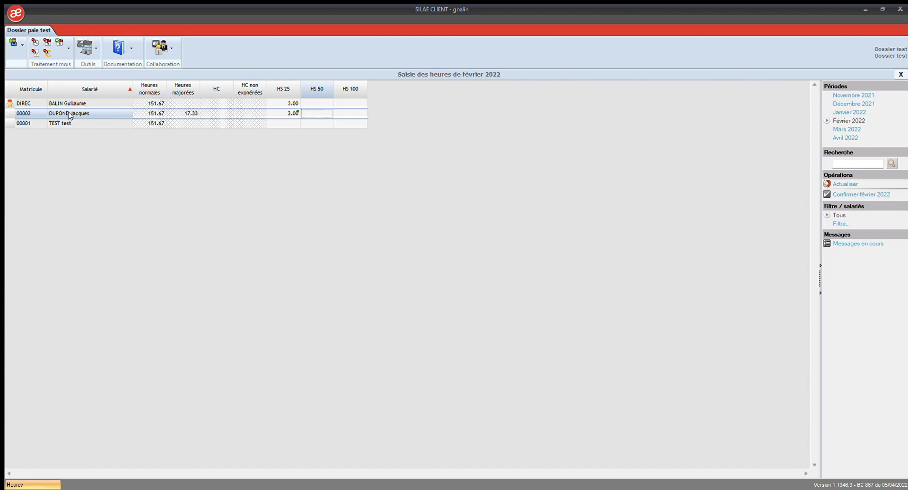
Save the message "Une augmentation du taux horaire à 25€" for the second listed employee and confirm the February 2022 hours.
{"action": "left_click", "coordinate": [89, 121]}
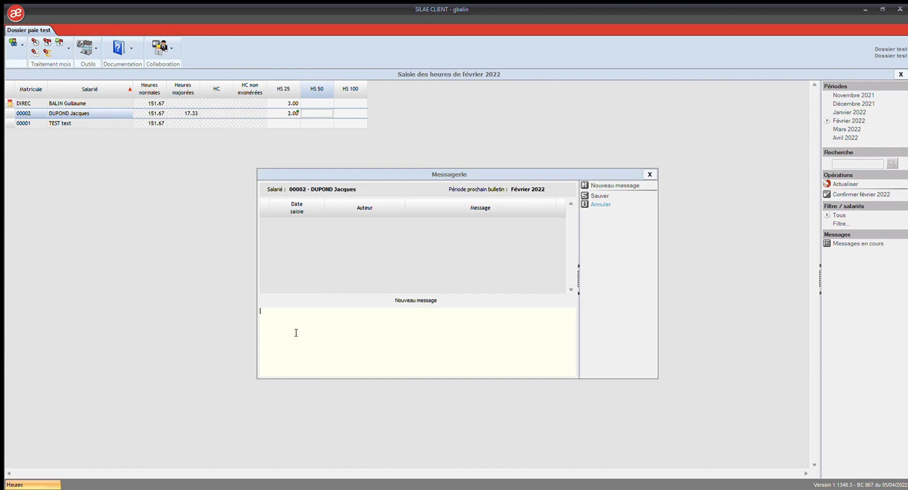
{"action": "type", "text": "Une augmentation du taux horaire à 25€"}
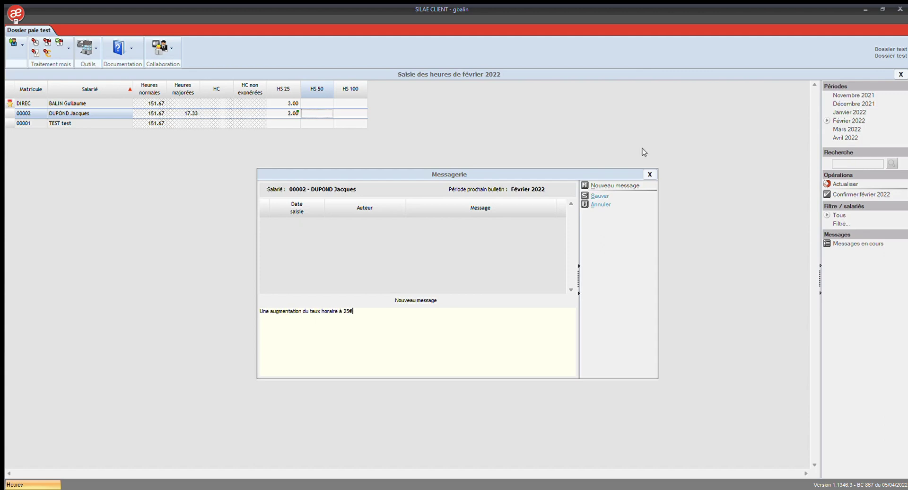
{"action": "left_click", "coordinate": [599, 196]}
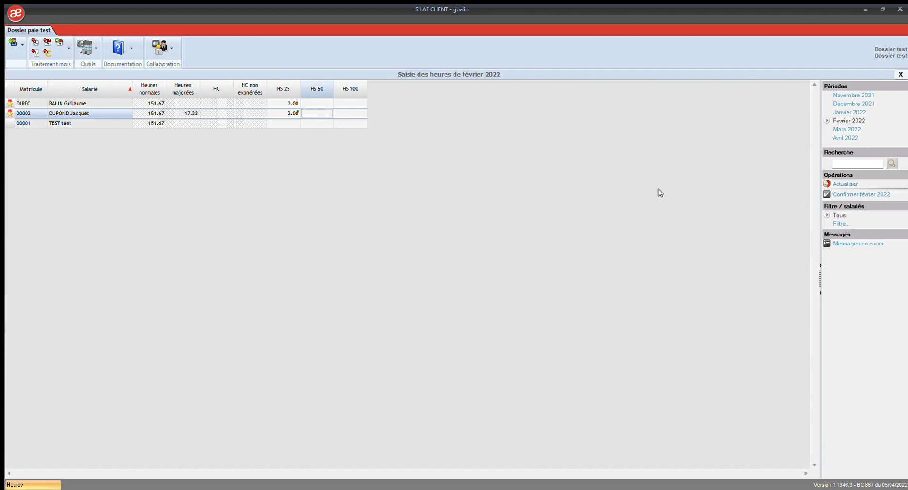
{"action": "left_click", "coordinate": [845, 196]}
{"action": "left_click", "coordinate": [901, 74]}
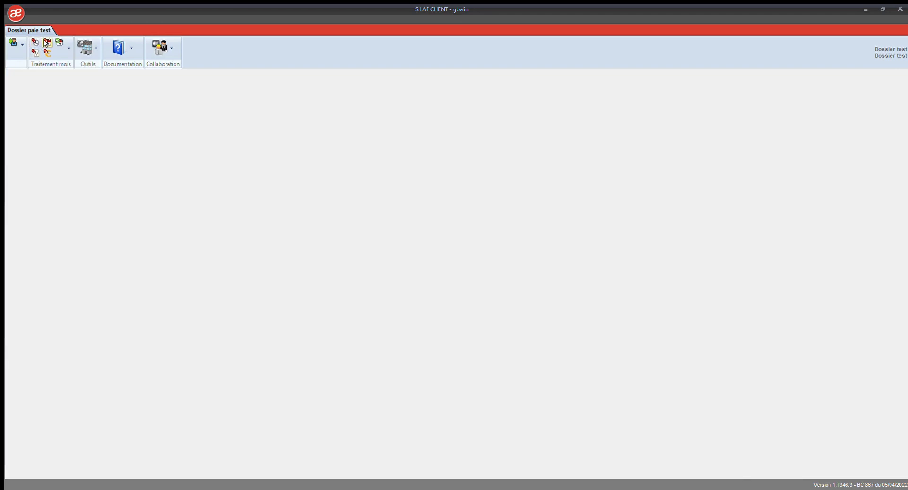
In the February 2022 variable elements entry, set the third listed employee's Pannuelle bonus to 1500.
{"action": "left_click", "coordinate": [46, 42]}
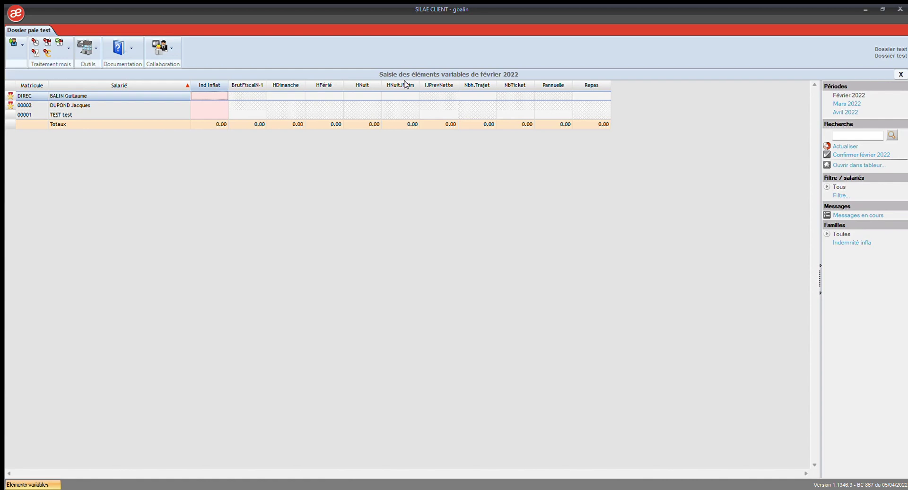
{"action": "left_click", "coordinate": [562, 115]}
{"action": "type", "text": "1500"}
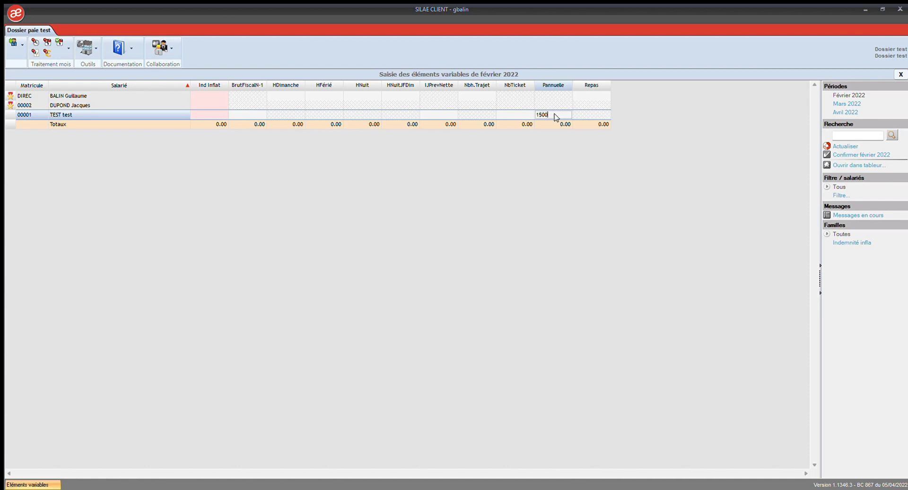
{"action": "key", "text": "Return"}
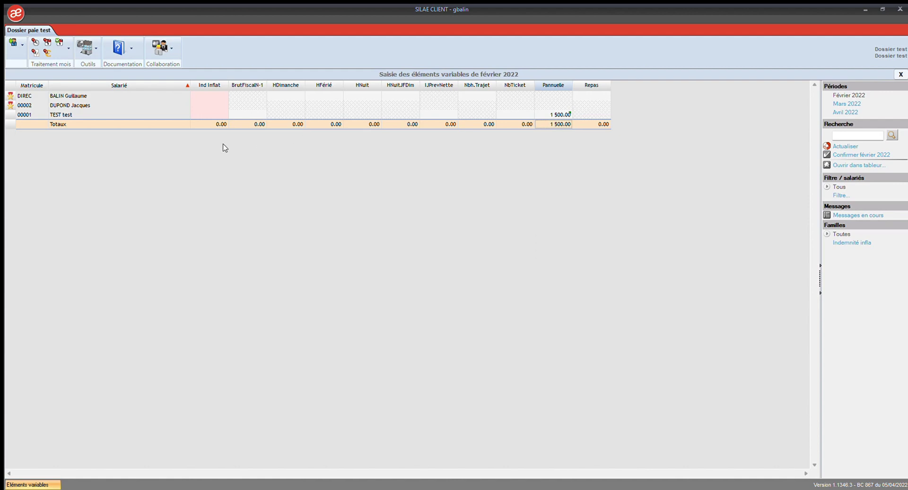
Confirm the February 2022 variable elements and close their entry screen.
{"action": "left_click", "coordinate": [53, 116]}
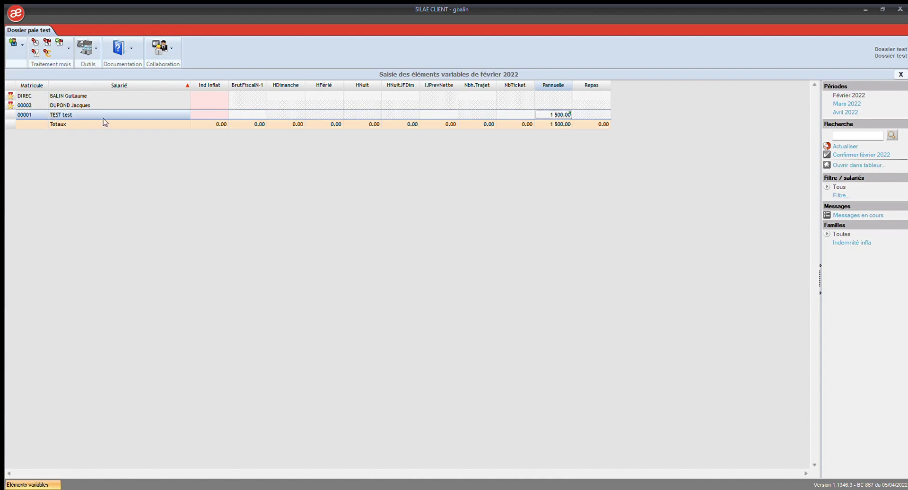
{"action": "left_click", "coordinate": [87, 108]}
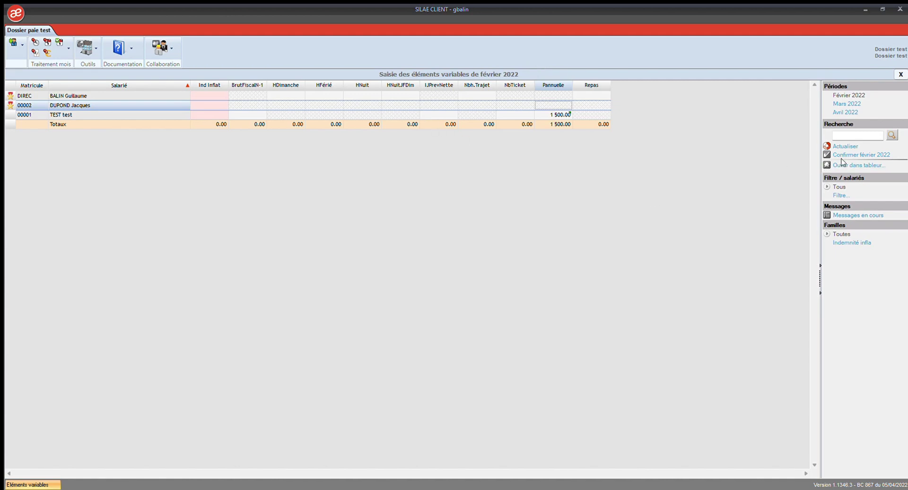
{"action": "left_click", "coordinate": [861, 156]}
{"action": "left_click", "coordinate": [900, 75]}
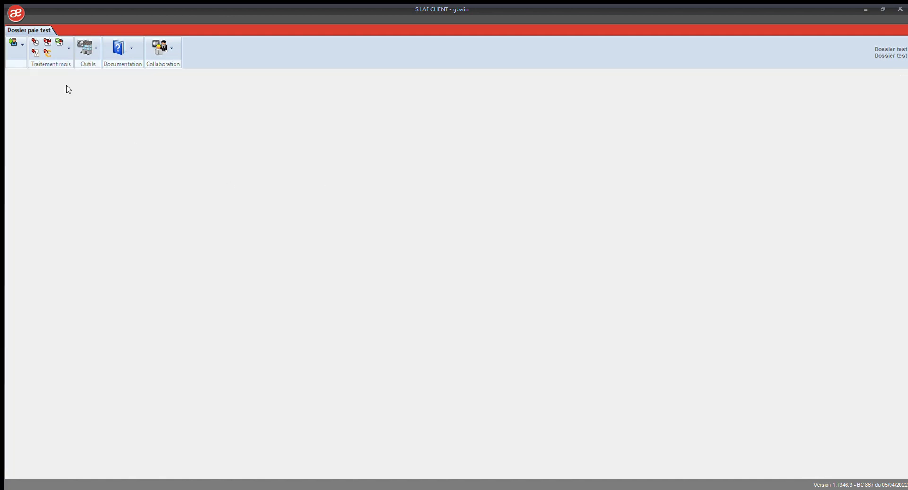
In the employee activity calendar, add a Congés payés absence from 01/02/2022 to 11/02/2022 for the first listed employee.
{"action": "left_click", "coordinate": [33, 54]}
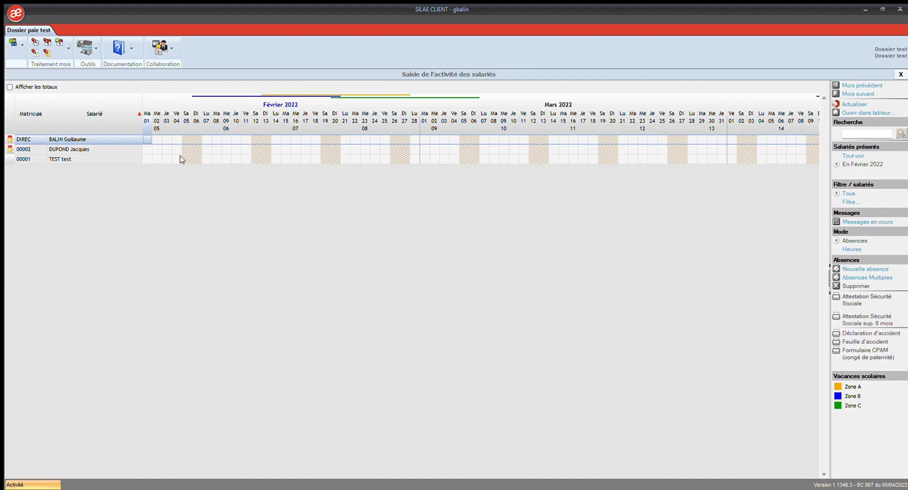
{"action": "left_click", "coordinate": [147, 140]}
{"action": "left_click", "coordinate": [245, 140], "text": "shift"}
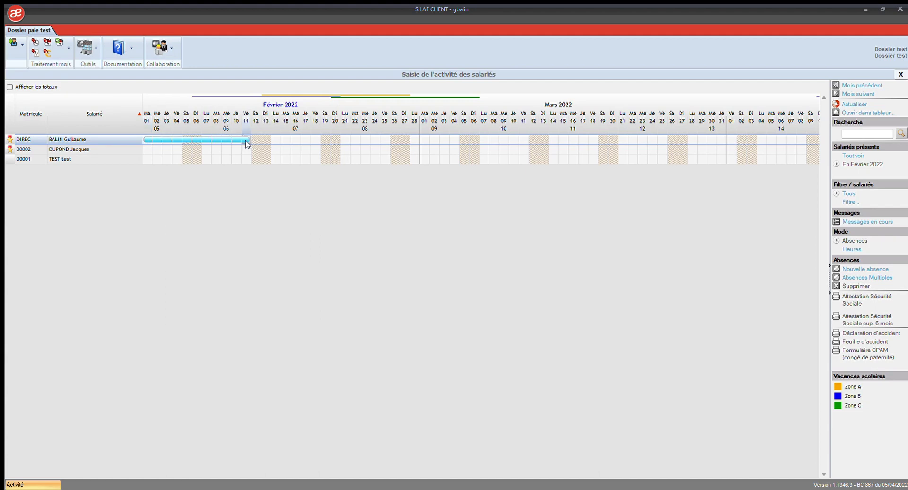
{"action": "left_click_drag", "start_coordinate": [246, 141], "coordinate": [246, 141]}
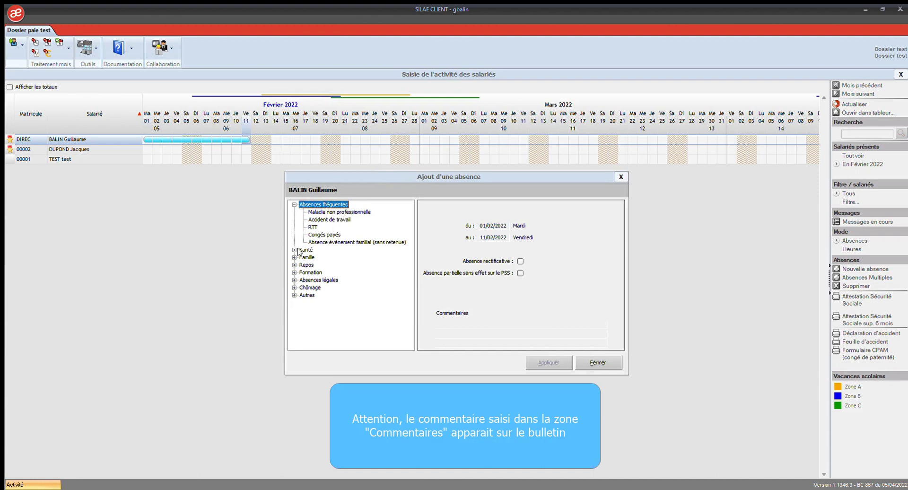
{"action": "left_click", "coordinate": [330, 235]}
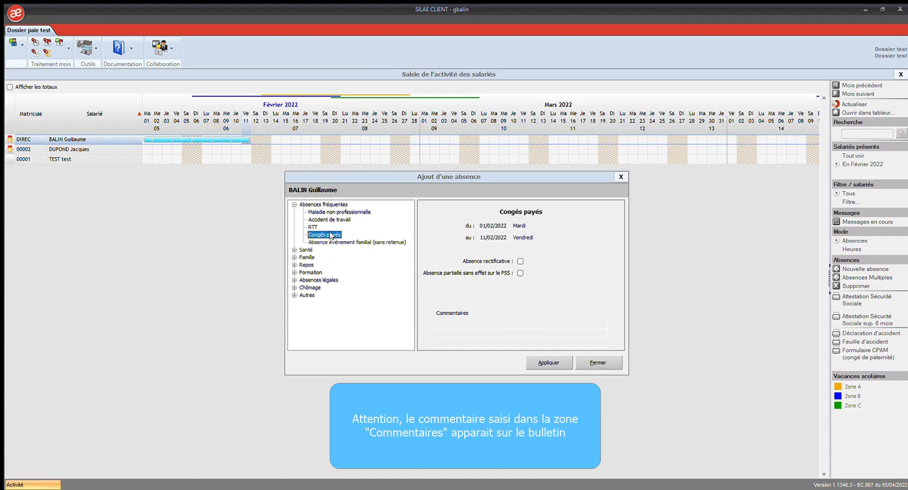
{"action": "left_click", "coordinate": [540, 362]}
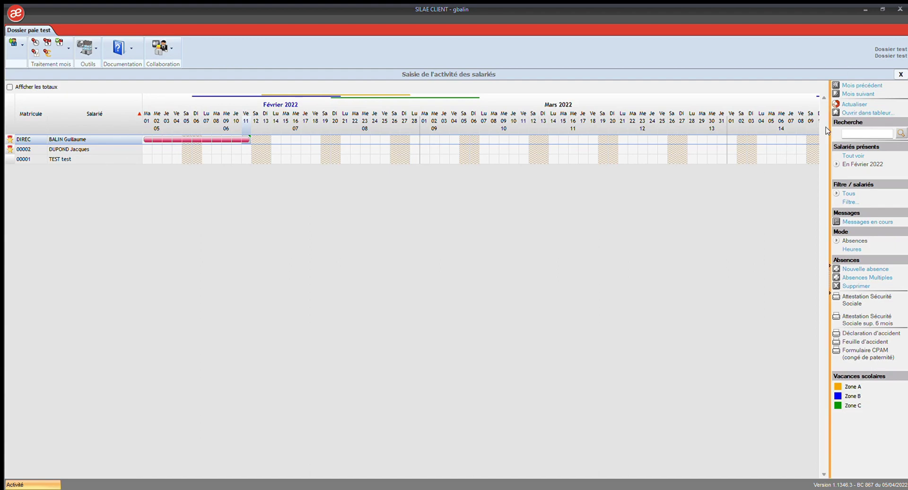
{"action": "left_click", "coordinate": [900, 74]}
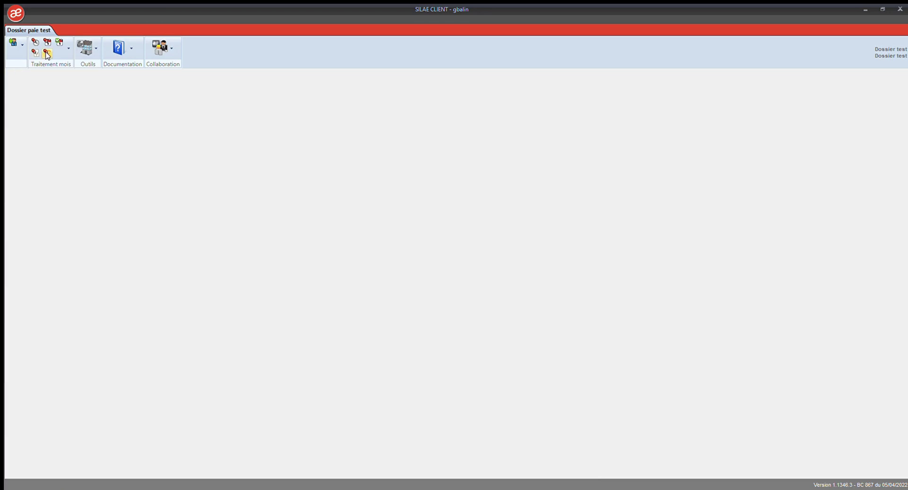
Add 15/02/2022 as an advance payment date in the salary advances entry.
{"action": "left_click", "coordinate": [47, 54]}
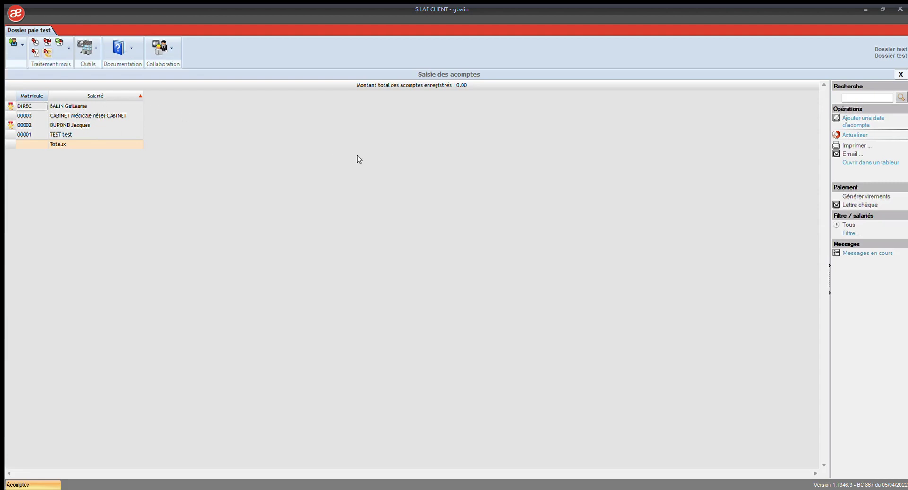
{"action": "left_click", "coordinate": [851, 120]}
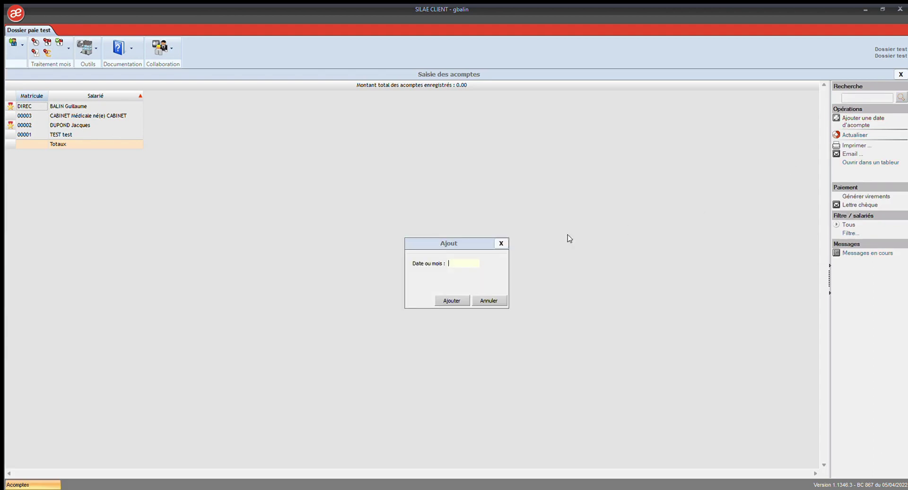
{"action": "type", "text": "15022022"}
{"action": "left_click", "coordinate": [450, 301]}
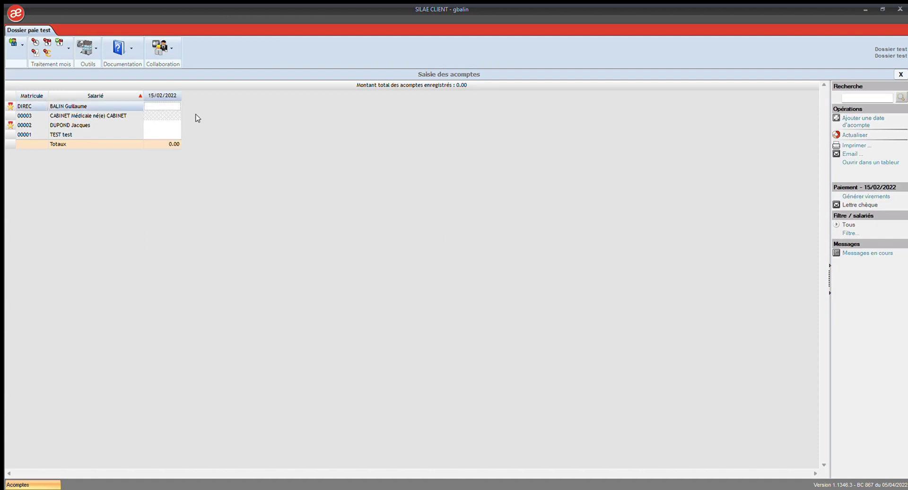
Enter an advance of 1500 for the first listed employee on 15/02/2022 and close the advances entry.
{"action": "left_click", "coordinate": [161, 110]}
{"action": "type", "text": "1 500"}
{"action": "key", "text": "Return"}
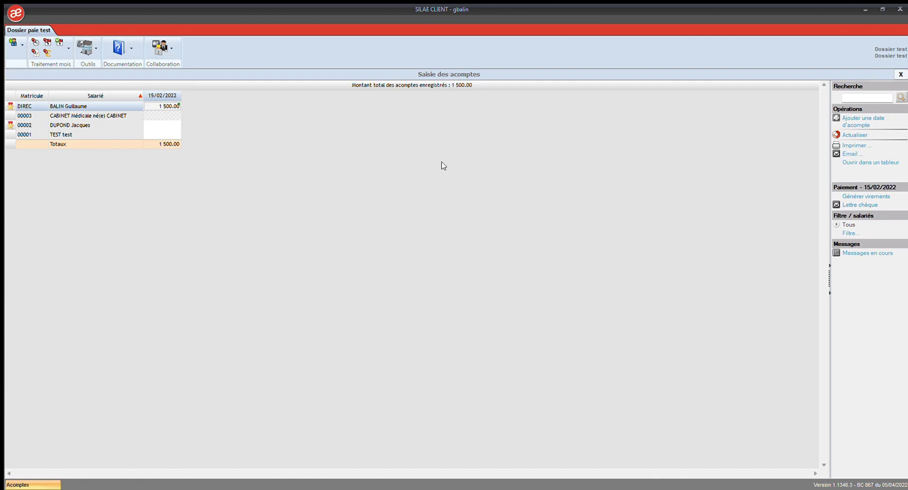
{"action": "left_click", "coordinate": [899, 75]}
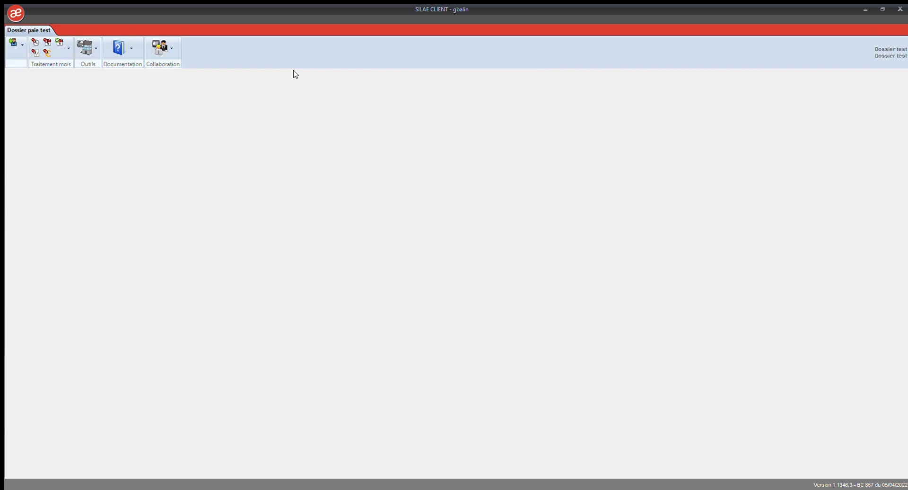
Review the February 2022 variable elements summary and validate the entries with the confirmation word OUI.
{"action": "left_click", "coordinate": [59, 44]}
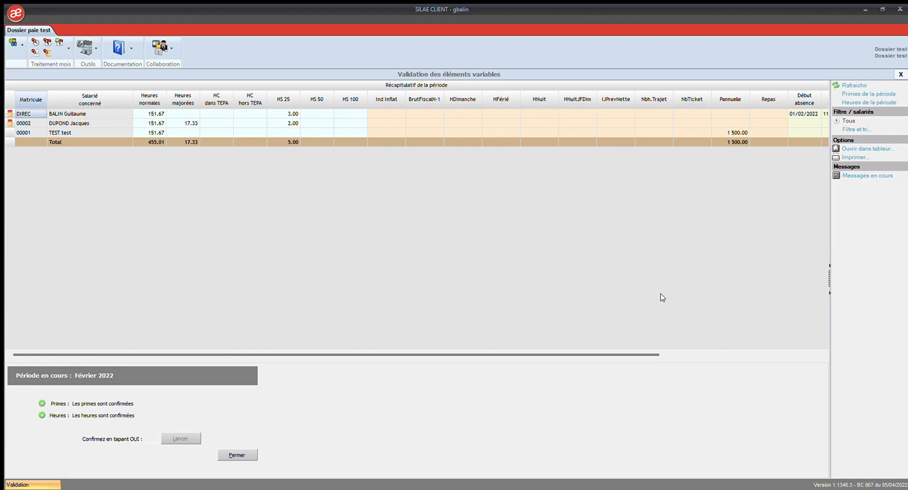
{"action": "left_click_drag", "start_coordinate": [632, 354], "coordinate": [821, 318]}
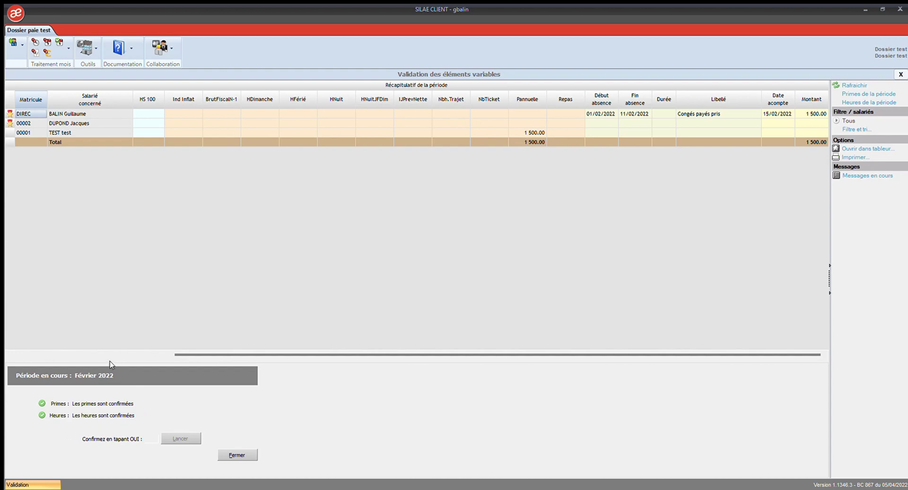
{"action": "left_click", "coordinate": [150, 443]}
{"action": "type", "text": "OUI"}
{"action": "left_click", "coordinate": [180, 439]}
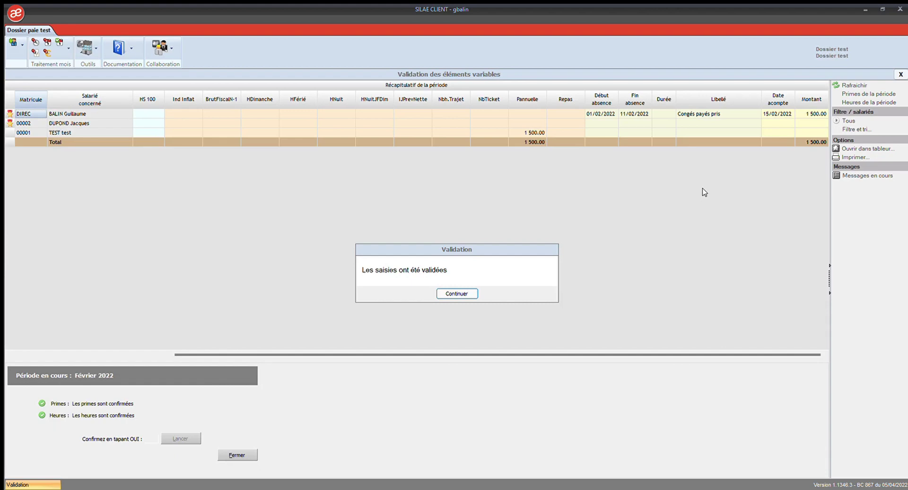
{"action": "left_click", "coordinate": [460, 294]}
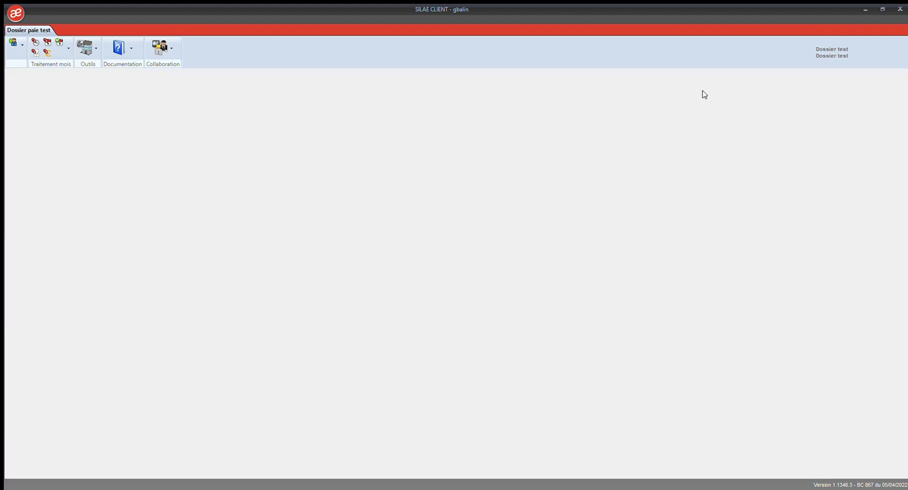